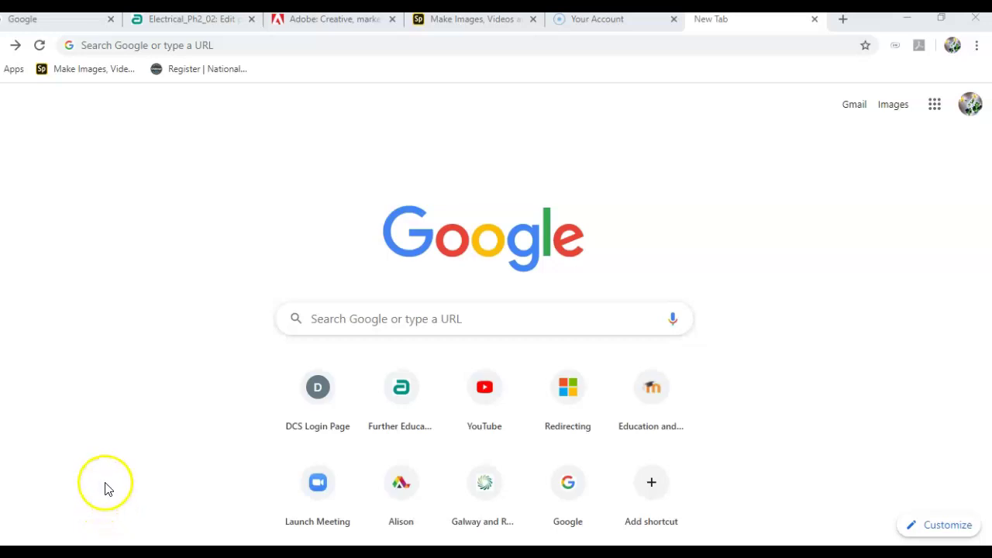
- Run a Google search for 'zoom' in Chrome
click(364, 319)
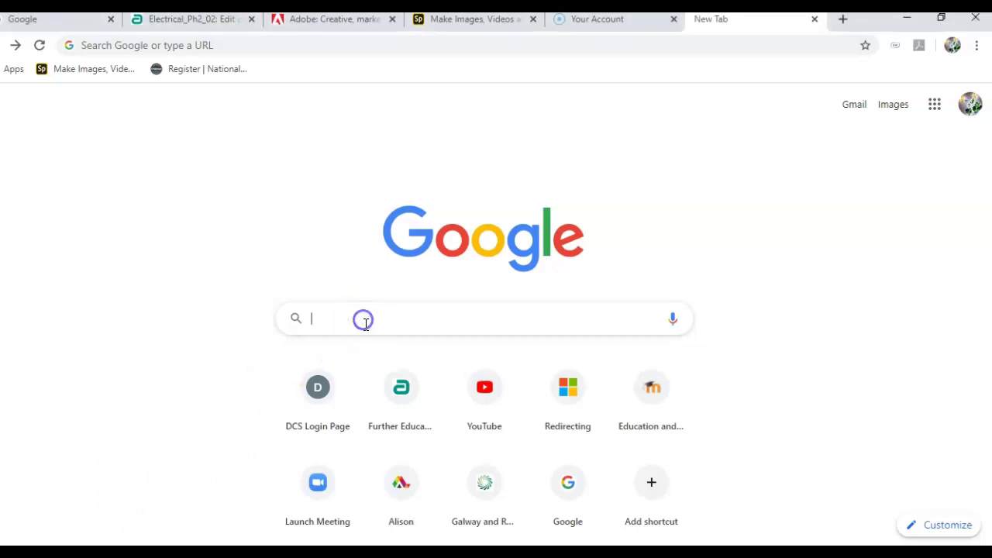
text(zoom)
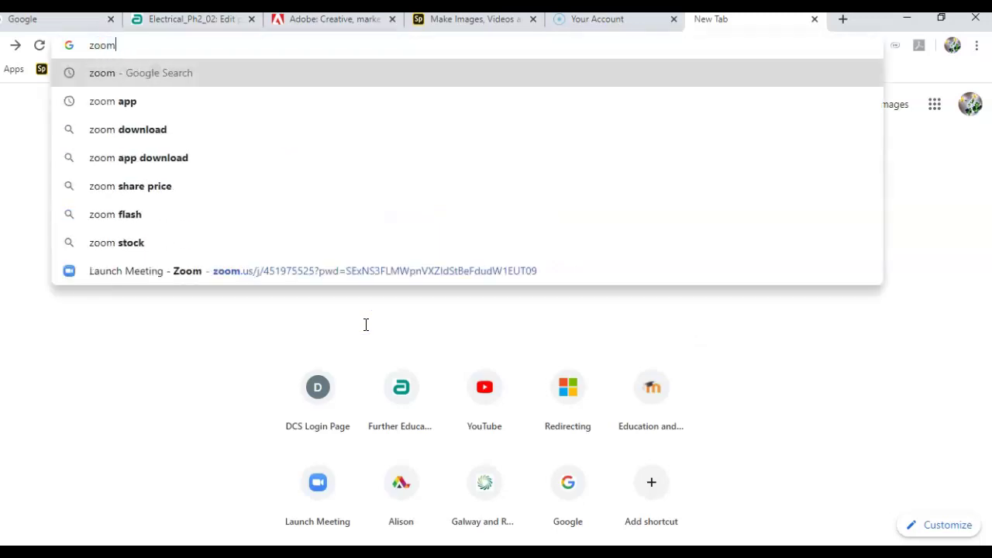
key(Return)
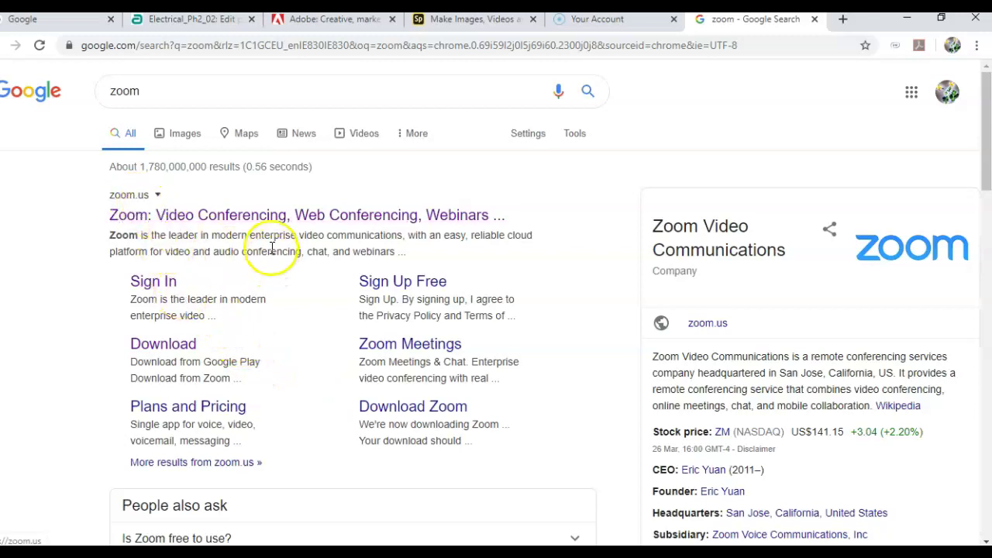
- Open the zoom.us result and go to the account's My Profile page
click(261, 221)
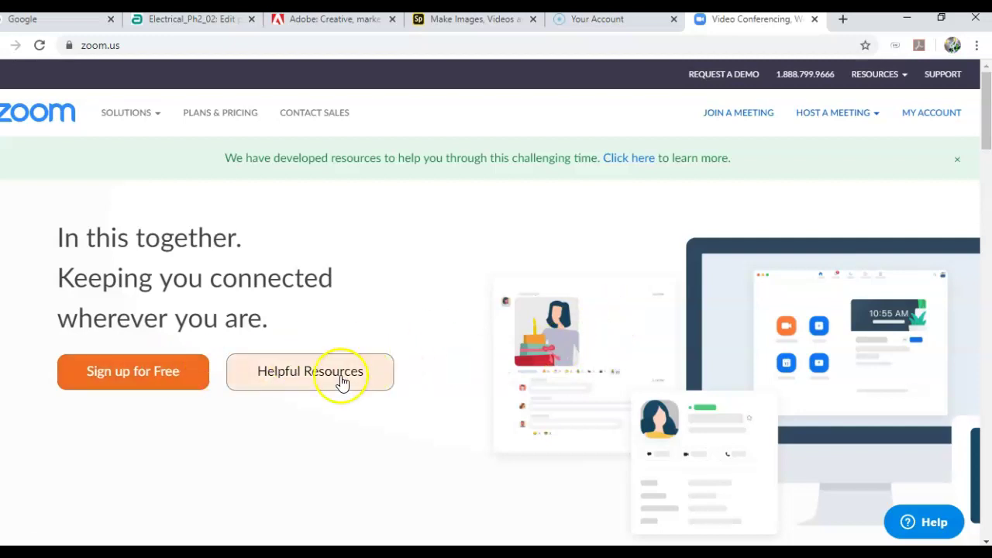
click(160, 375)
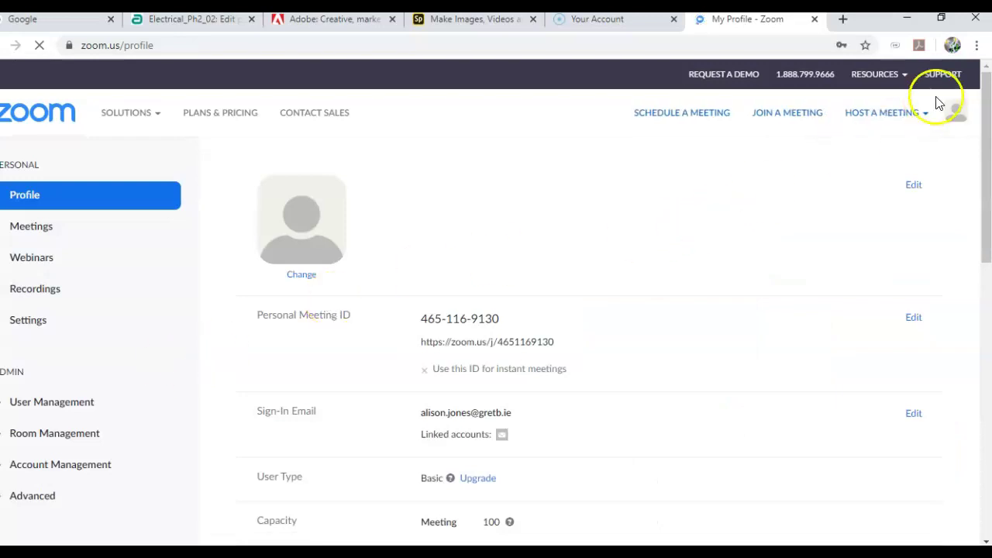
- Close the Important Notice banner and the Uplevel to Zoom Pro popup on the profile
mouse_move(919, 108)
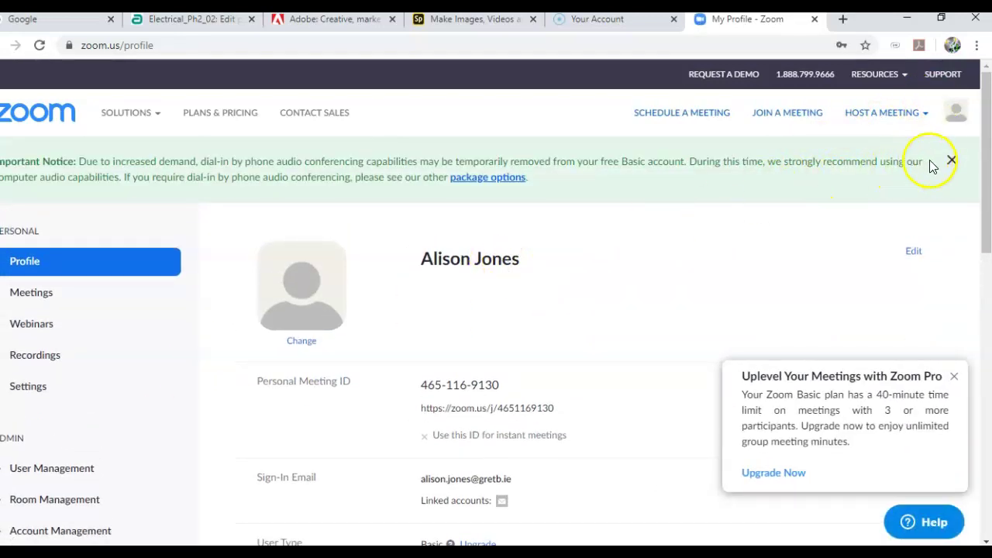
click(952, 162)
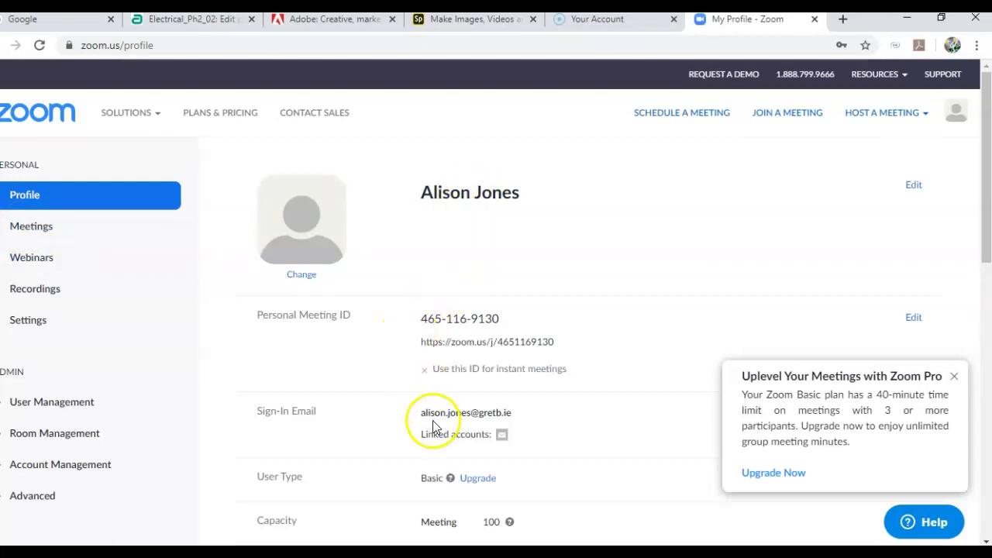
scroll(404, 413, down, 1)
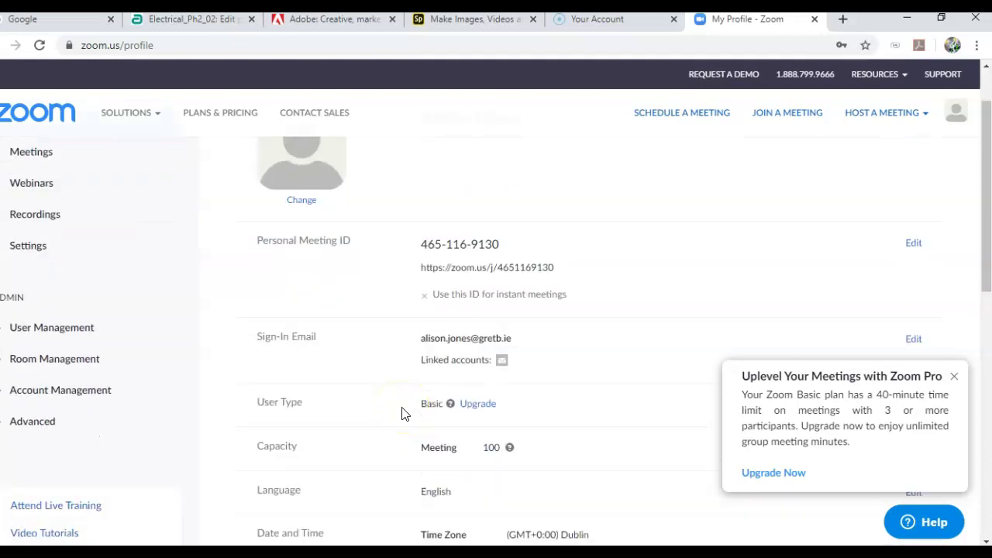
scroll(400, 440, down, 1)
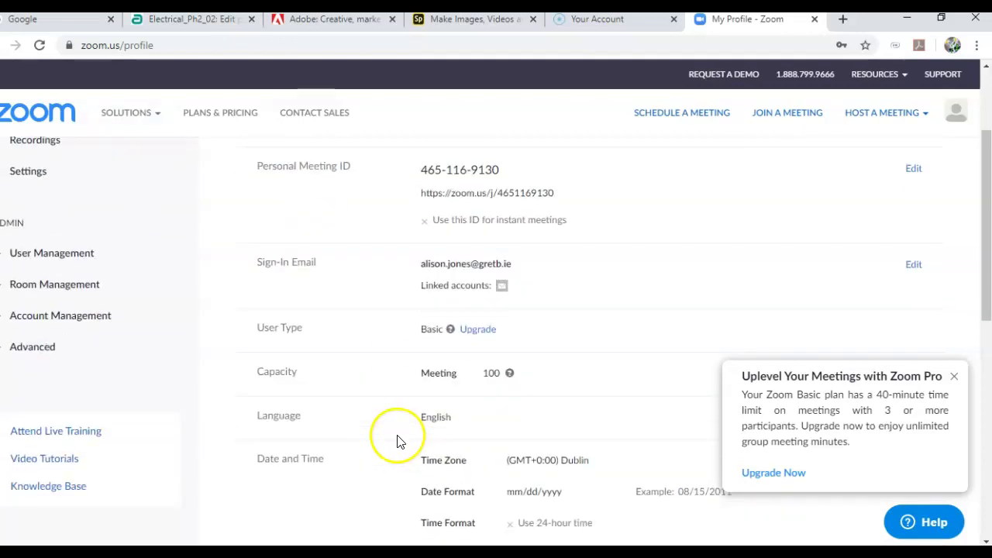
scroll(397, 439, down, 1)
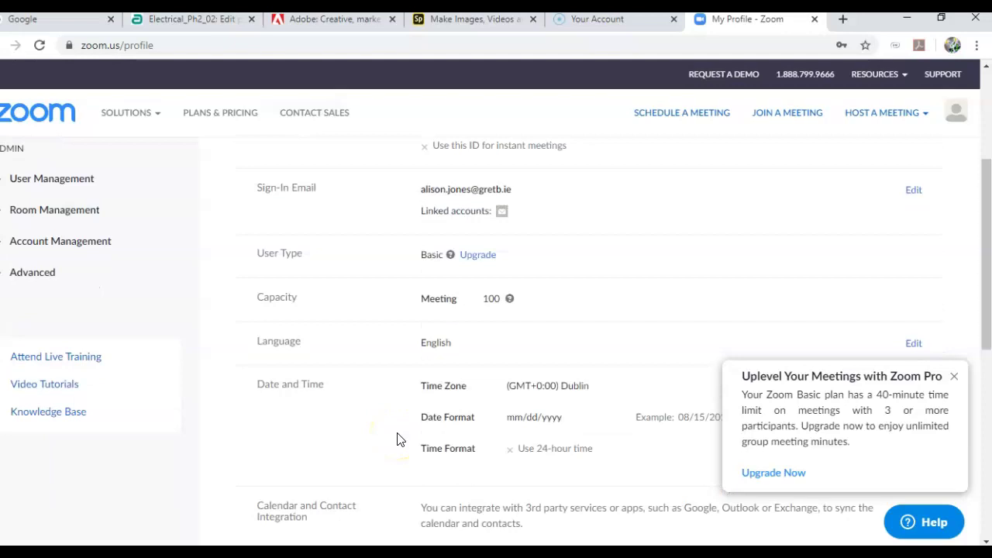
scroll(397, 440, down, 1)
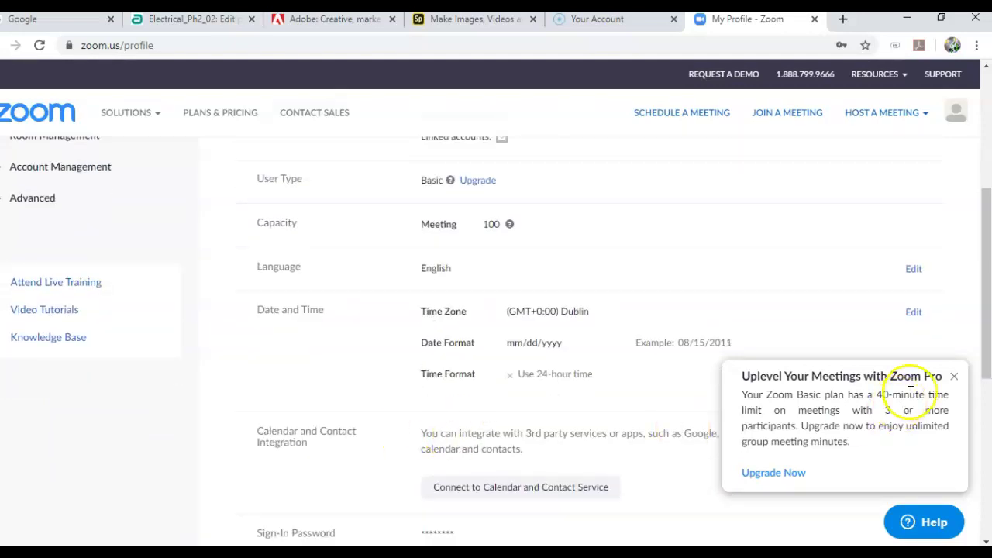
click(956, 376)
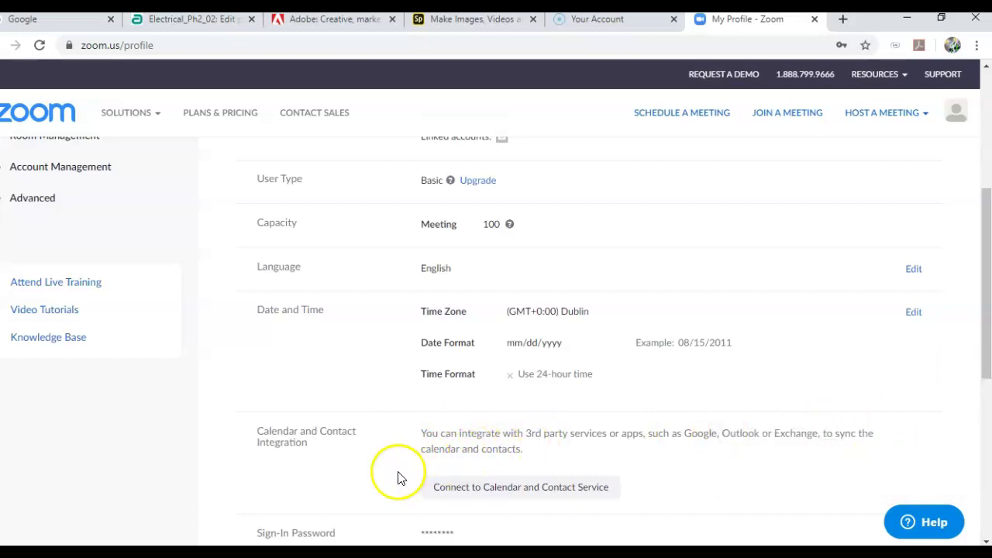
scroll(398, 473, down, 2)
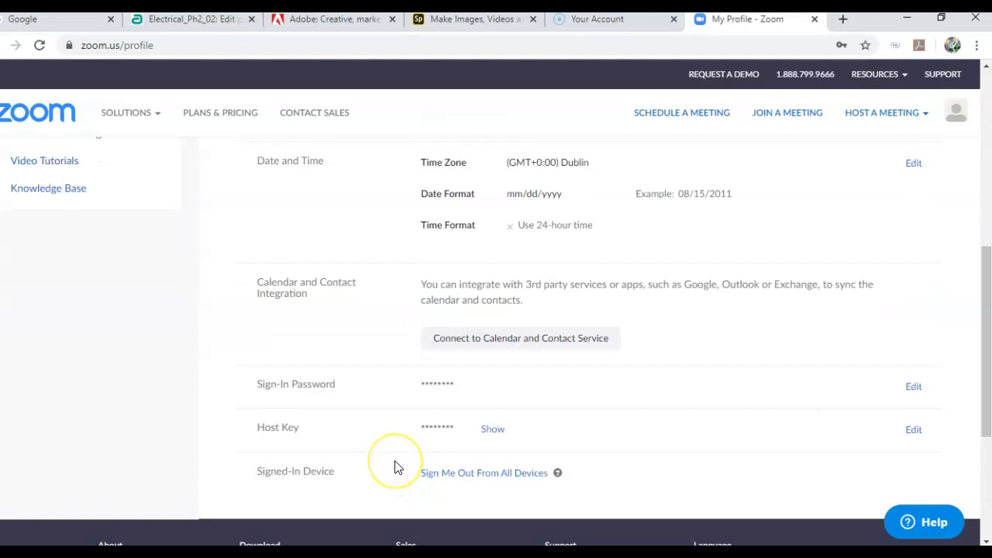
scroll(395, 467, up, 3)
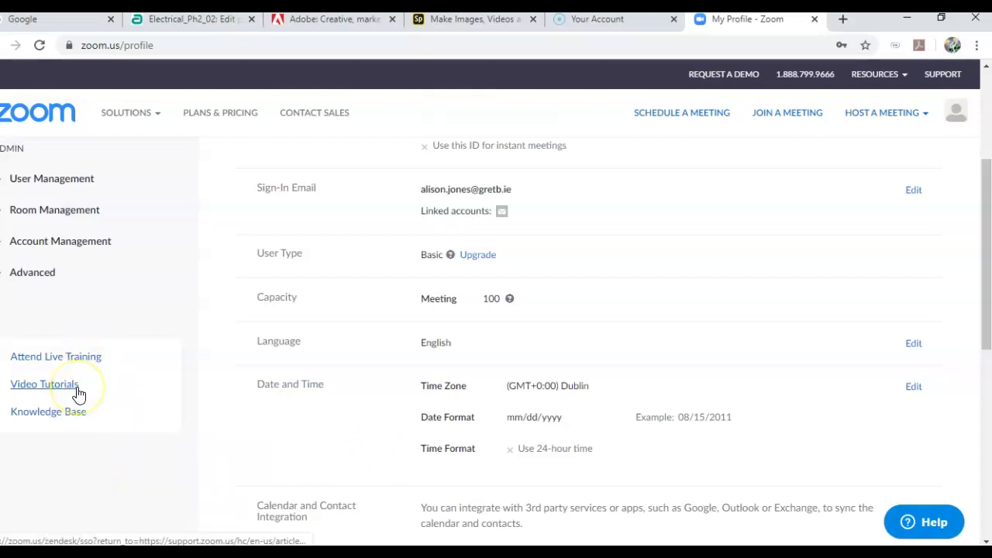
scroll(148, 395, up, 1)
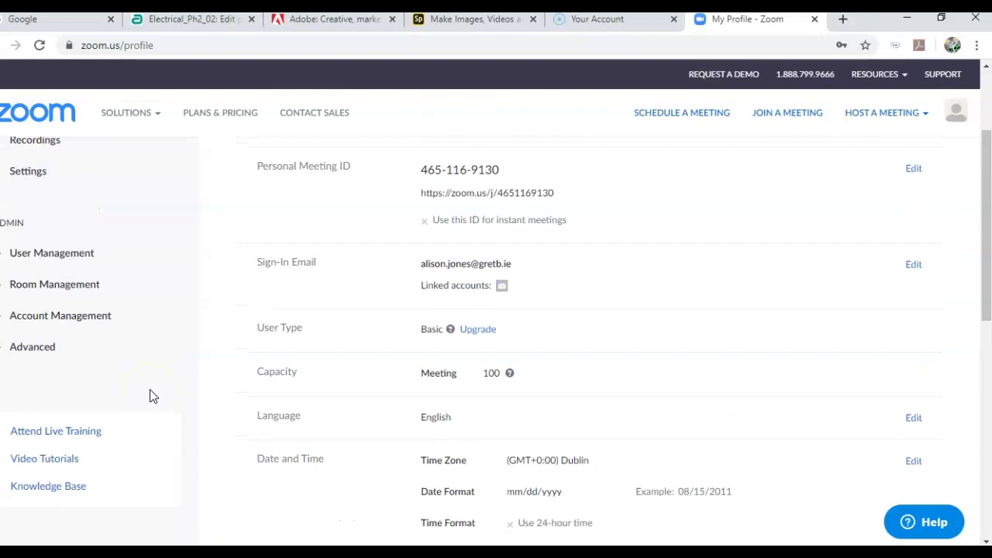
scroll(153, 397, up, 2)
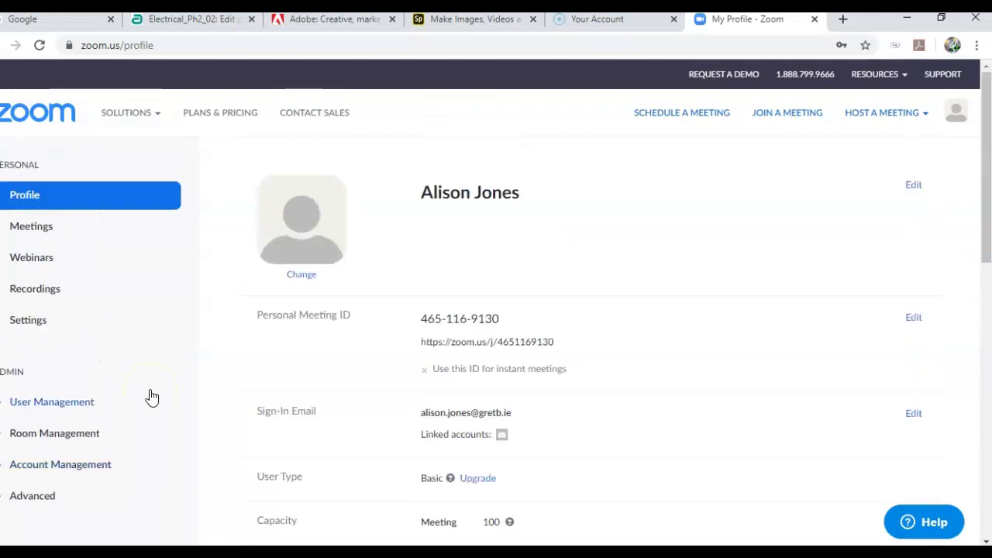
- Schedule a new meeting from Meetings and set its topic to 'Tel team meeting'
click(24, 225)
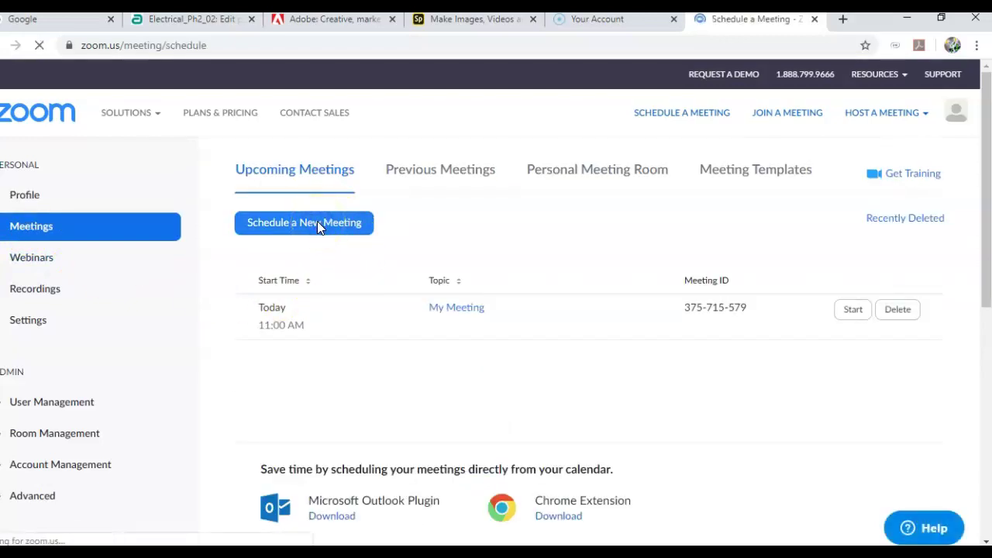
triple_click(491, 260)
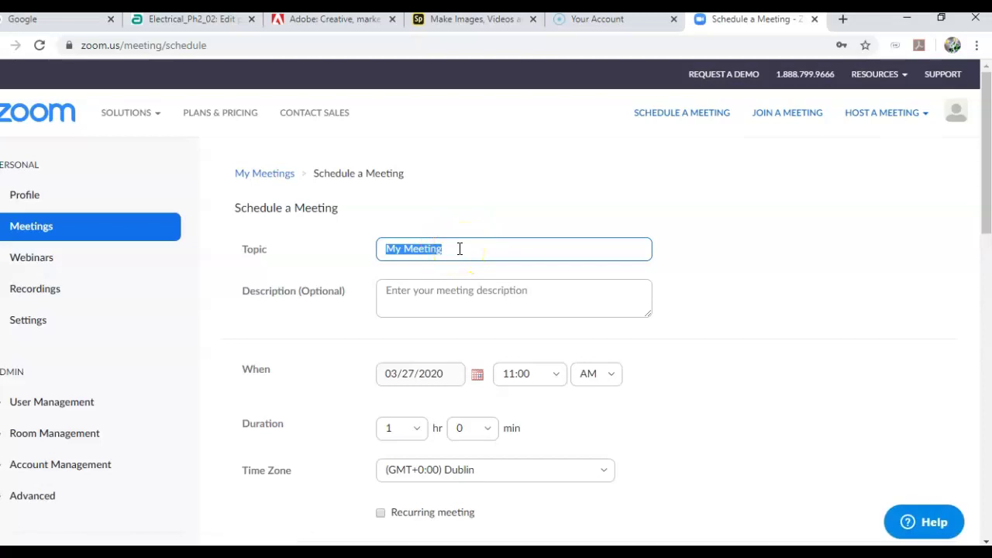
text(Tel team m)
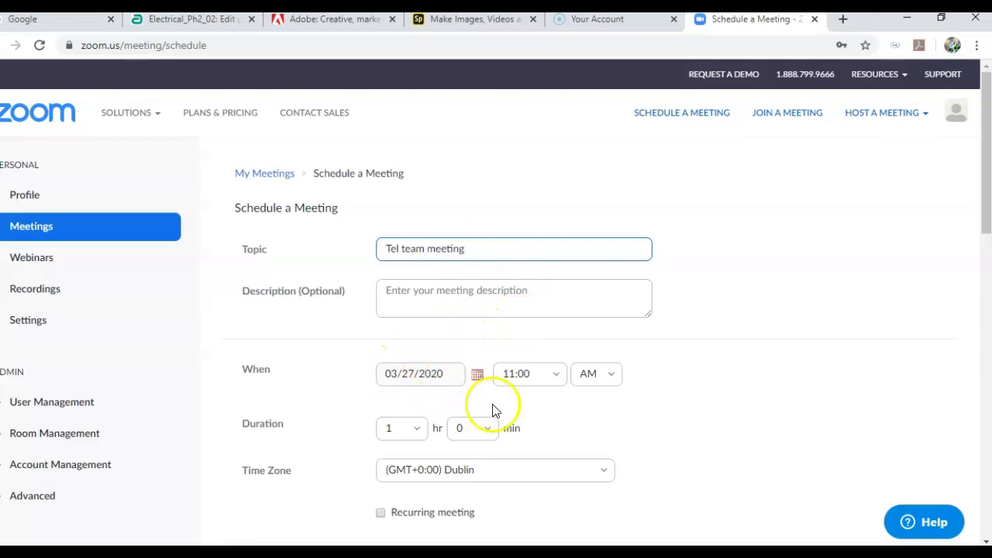
- Turn on video for both the host and participants
scroll(662, 395, down, 2)
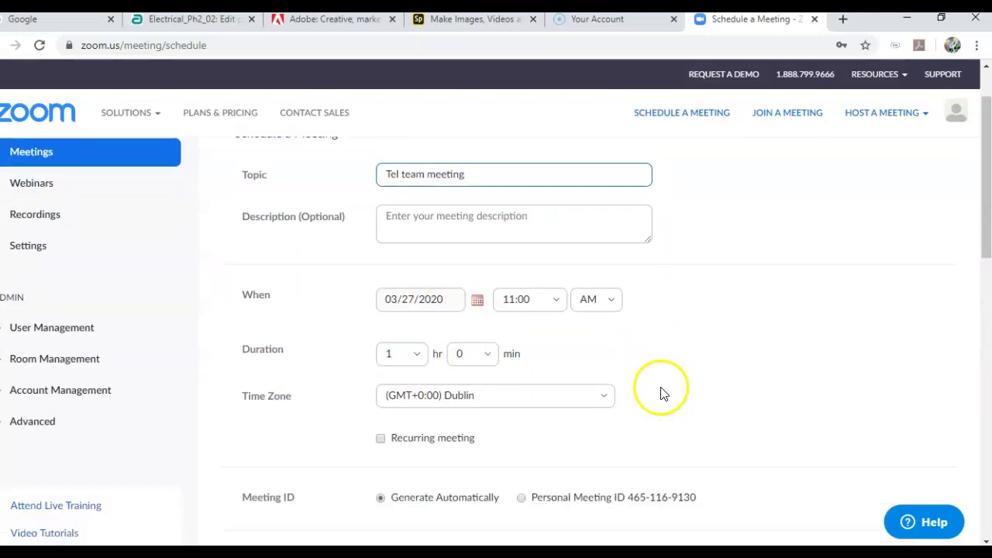
scroll(658, 392, down, 2)
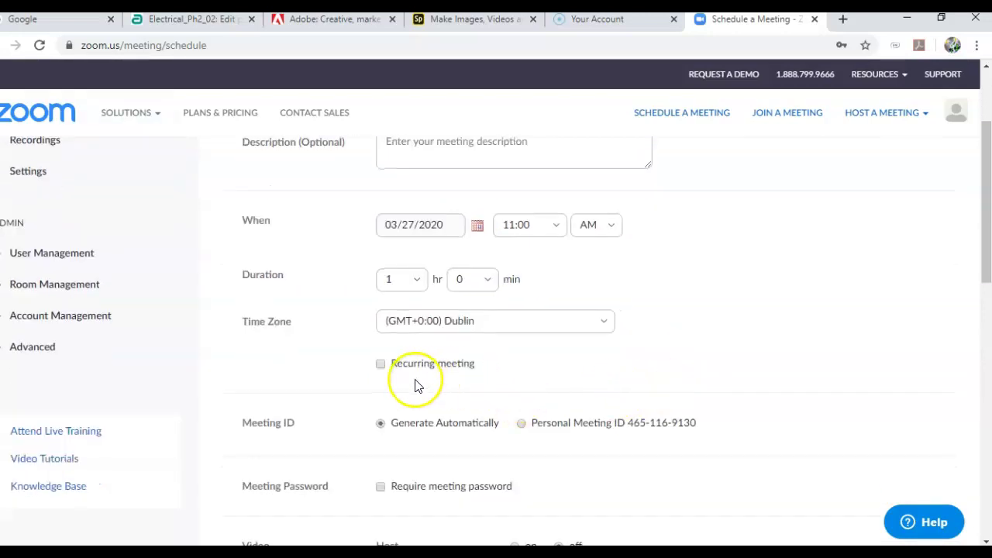
scroll(685, 353, down, 2)
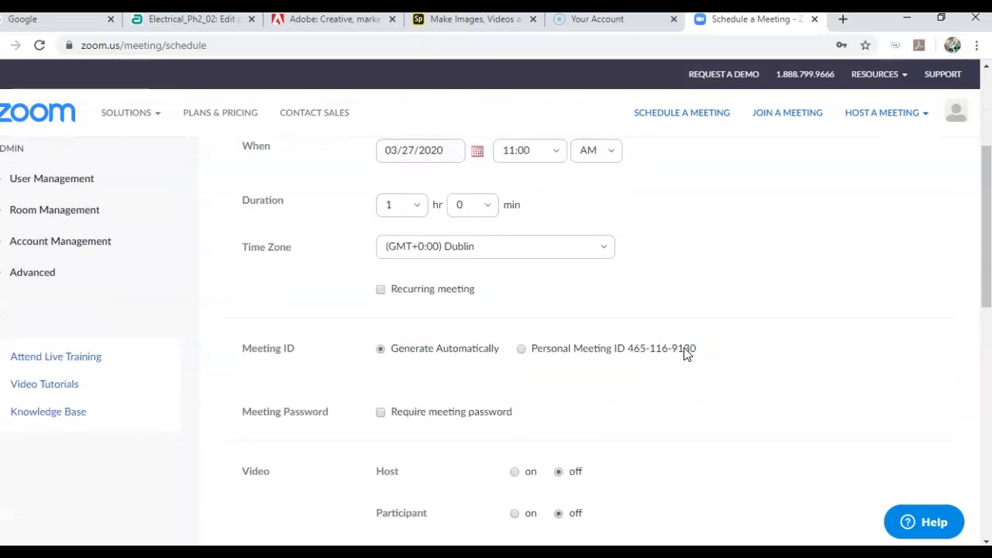
scroll(714, 352, down, 2)
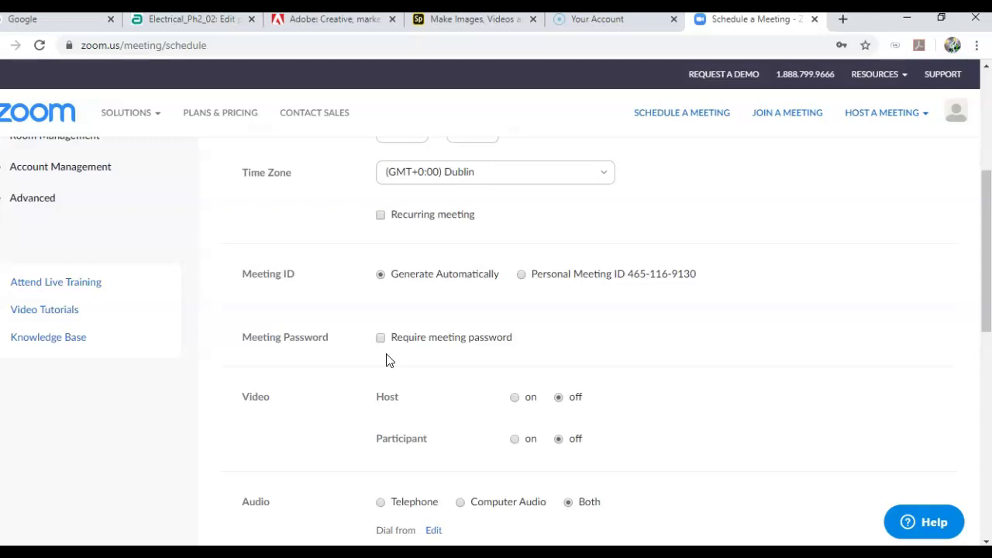
click(606, 348)
scroll(606, 347, down, 1)
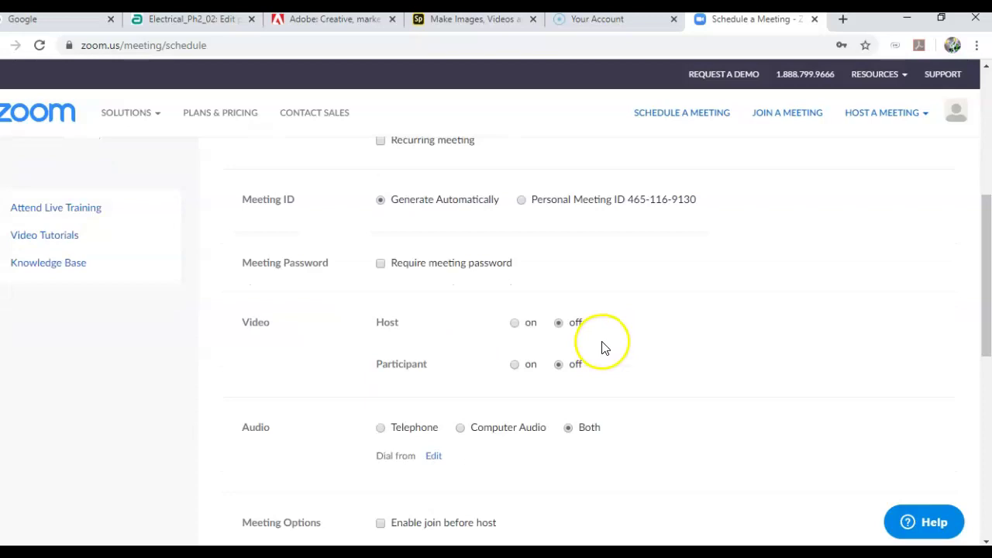
click(516, 324)
click(515, 366)
click(664, 354)
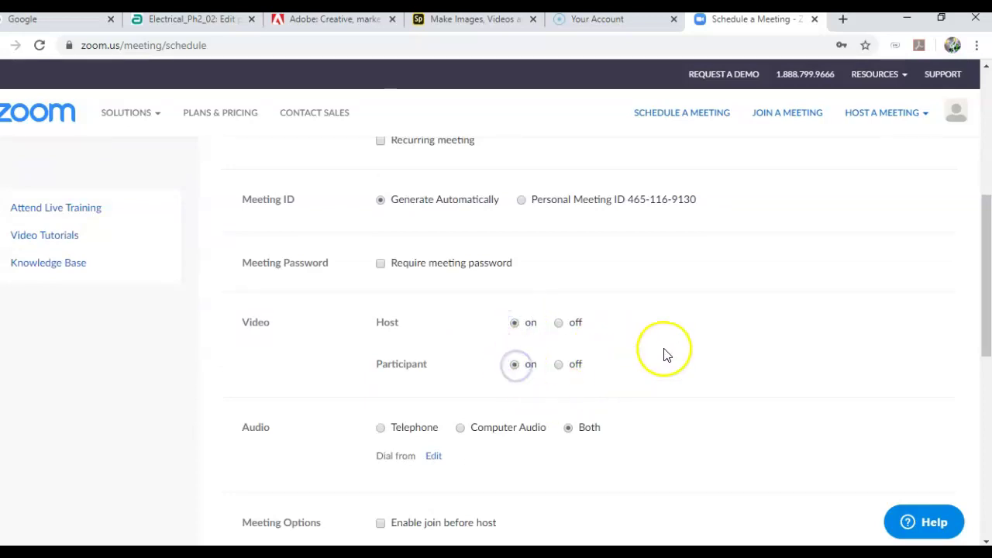
- Enable 'join before host' and save the meeting
scroll(664, 354, down, 1)
scroll(665, 355, down, 1)
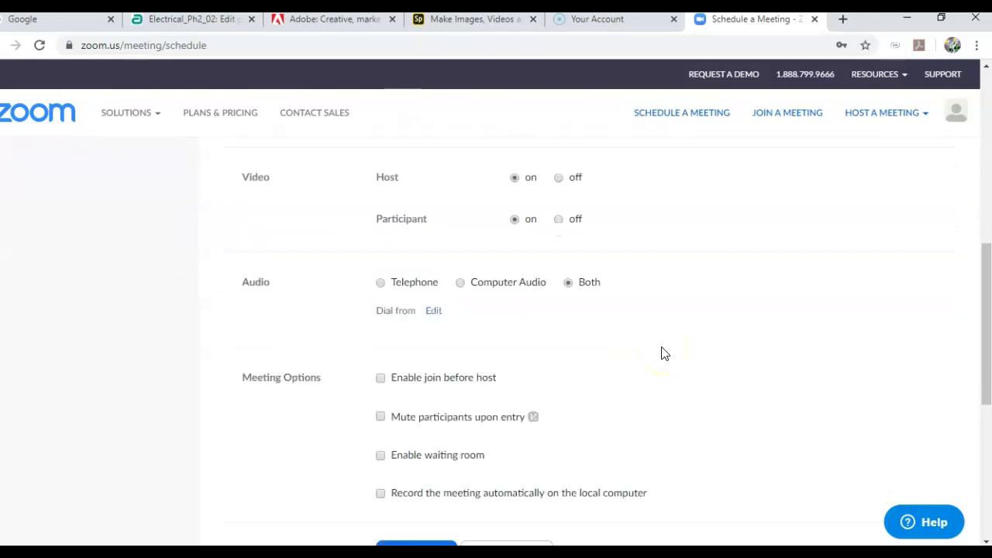
scroll(663, 353, down, 1)
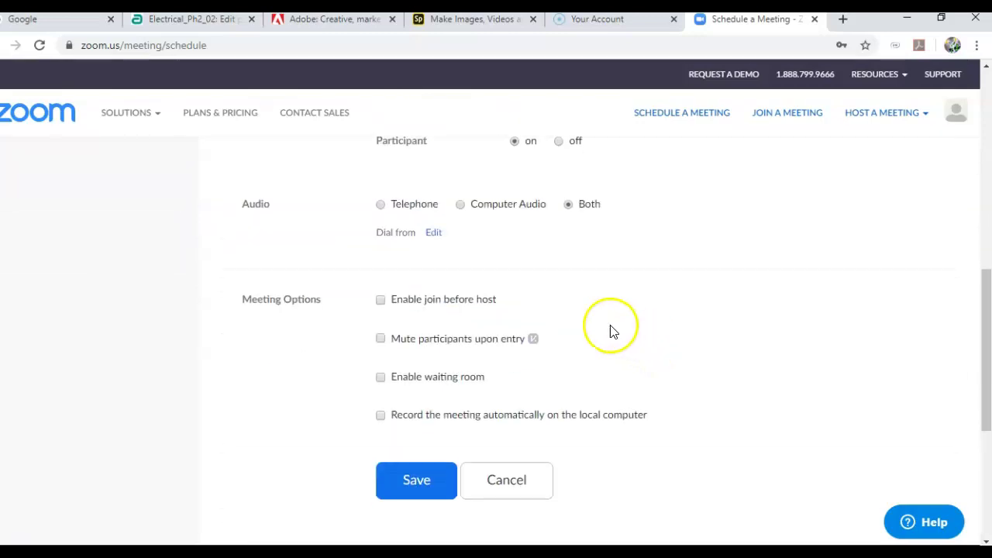
click(383, 303)
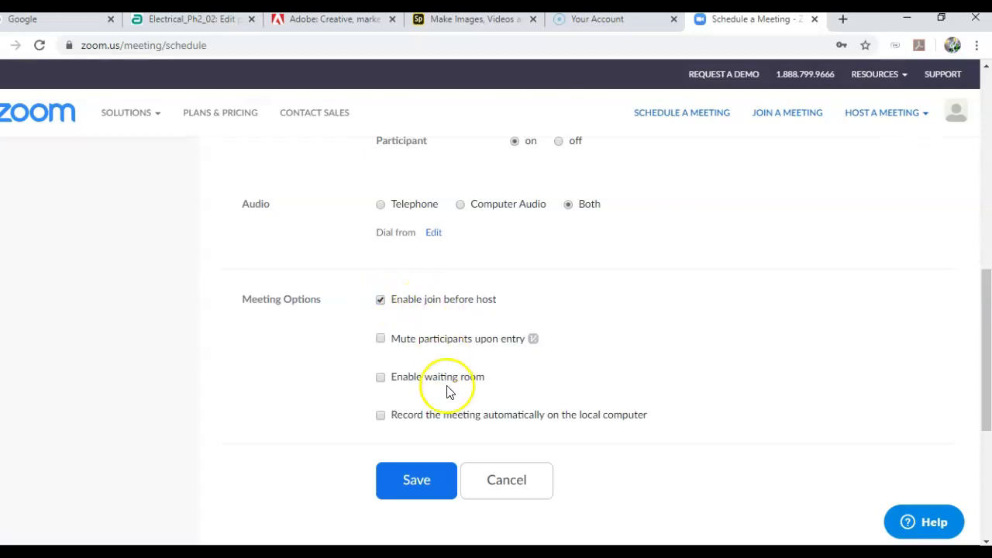
click(417, 482)
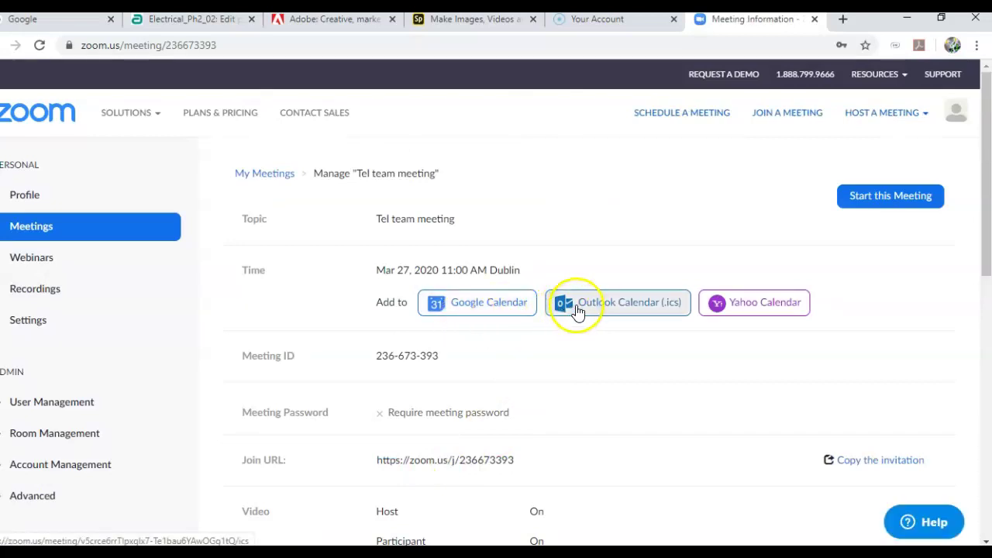
- Scroll down the Meeting Information page and back up to 'Start this Meeting'
scroll(571, 343, down, 1)
scroll(571, 344, down, 1)
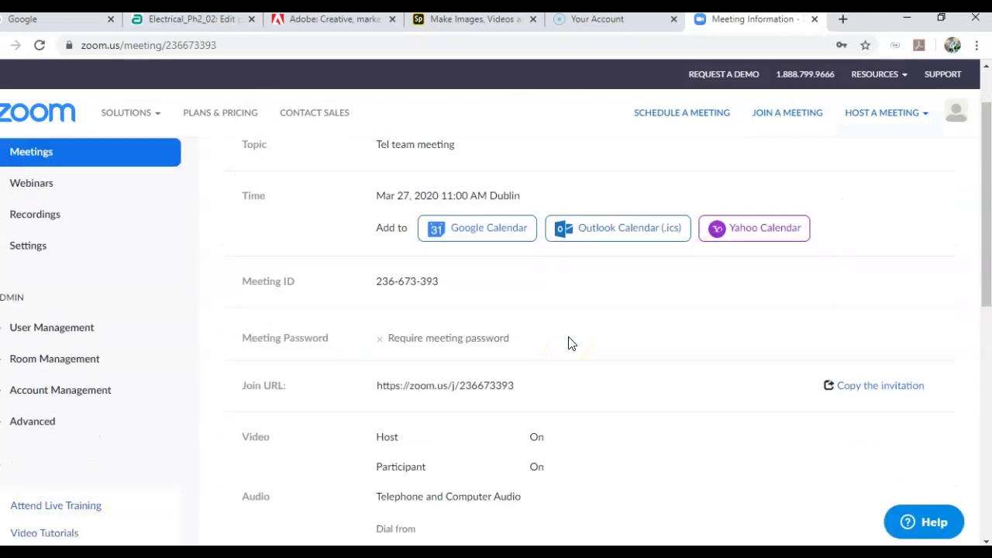
scroll(569, 343, up, 1)
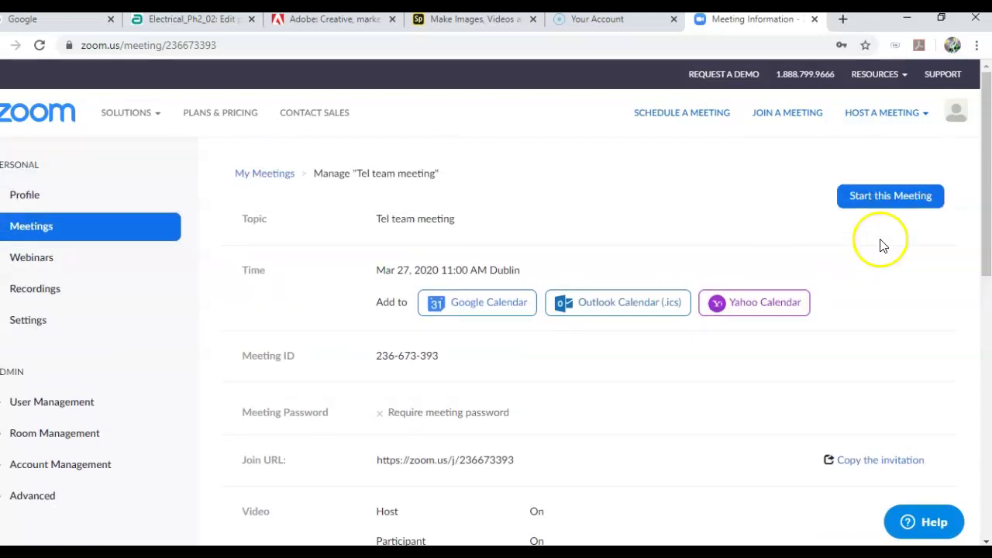
- Start the Tel team meeting in the Zoom app and join with computer audio
click(878, 200)
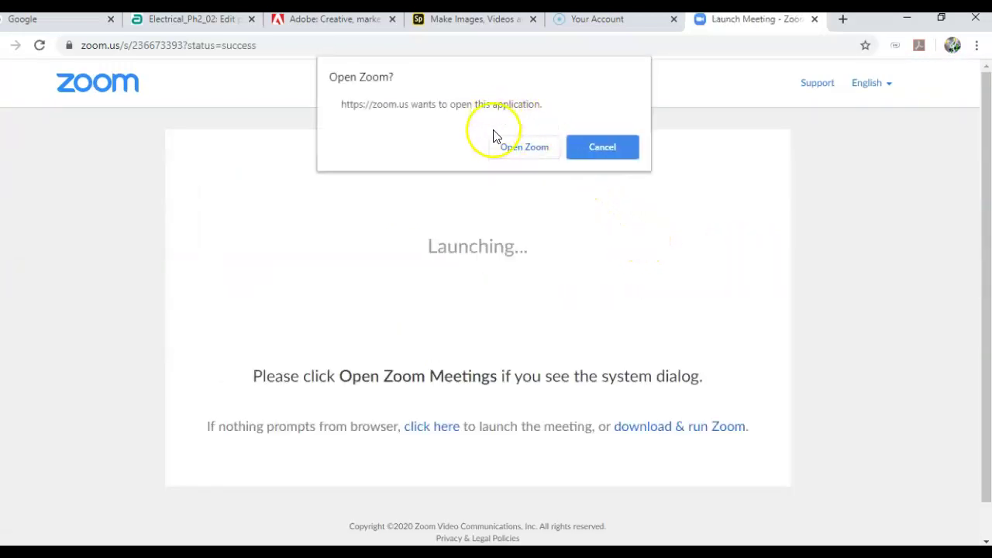
click(514, 148)
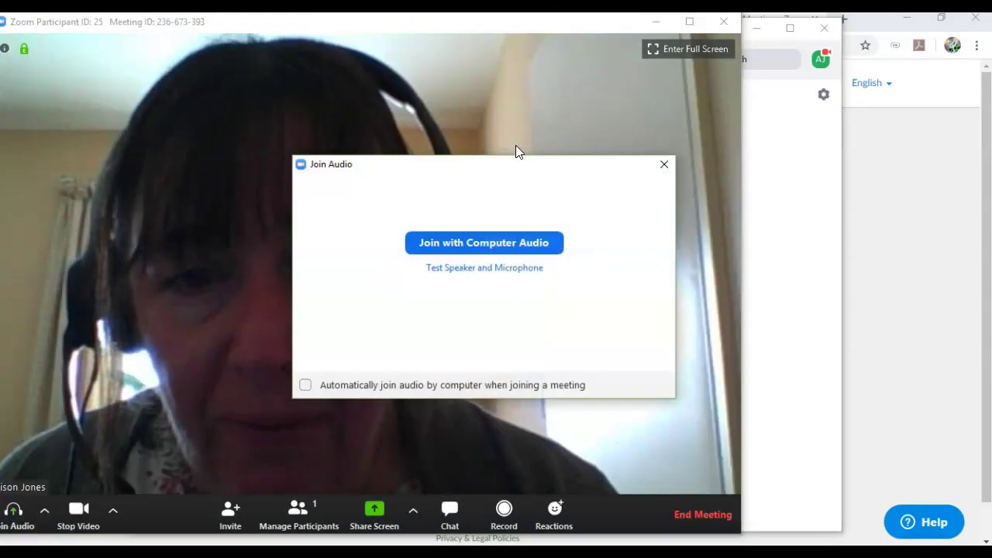
click(509, 246)
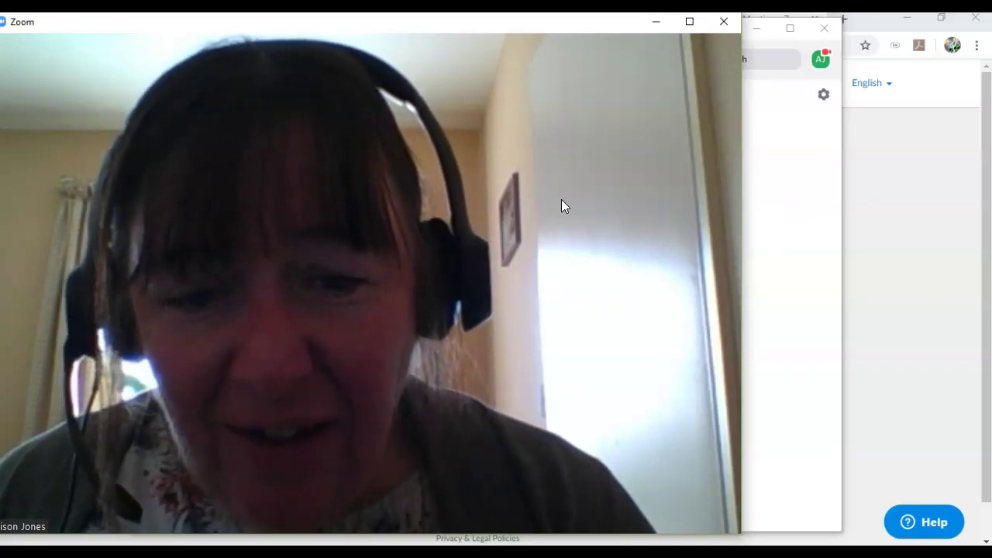
click(561, 224)
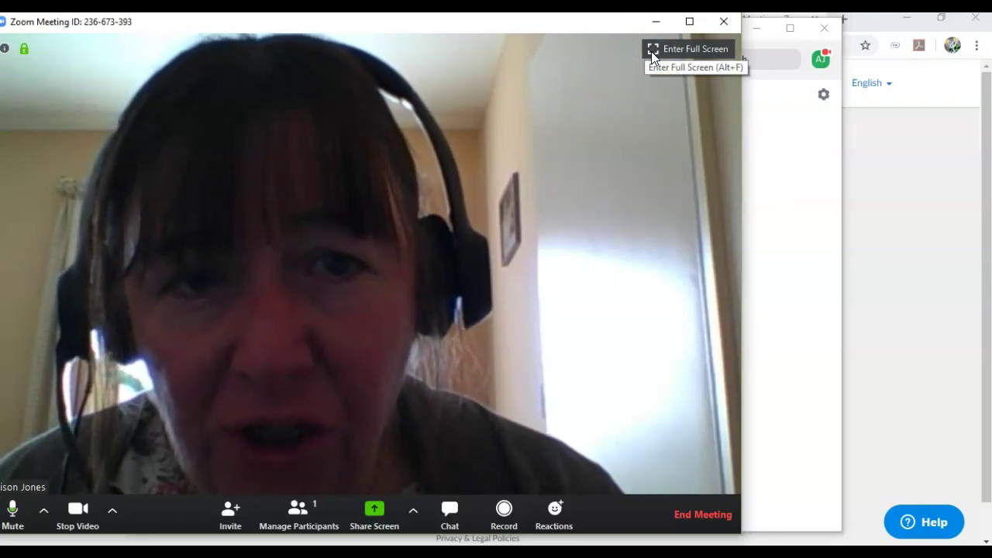
mouse_move(567, 206)
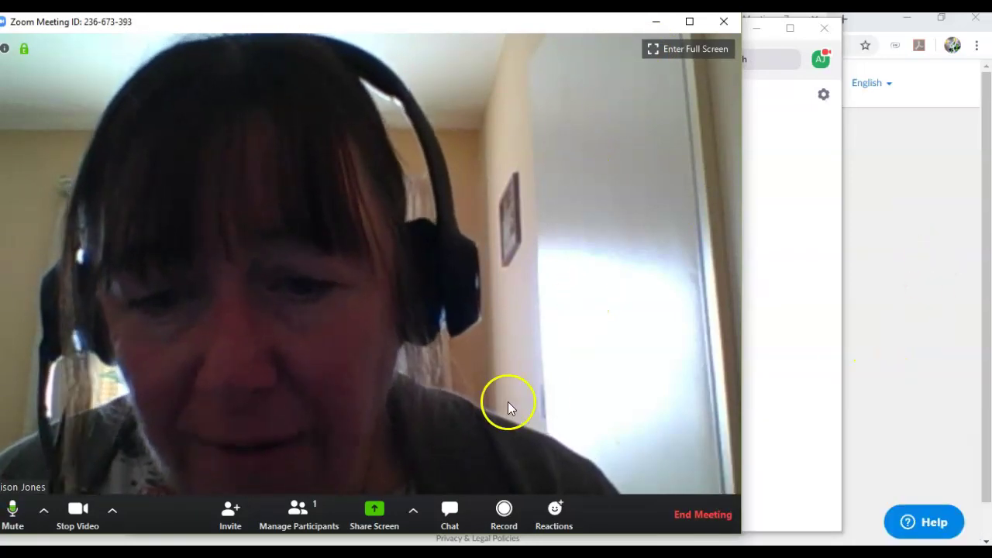
click(374, 513)
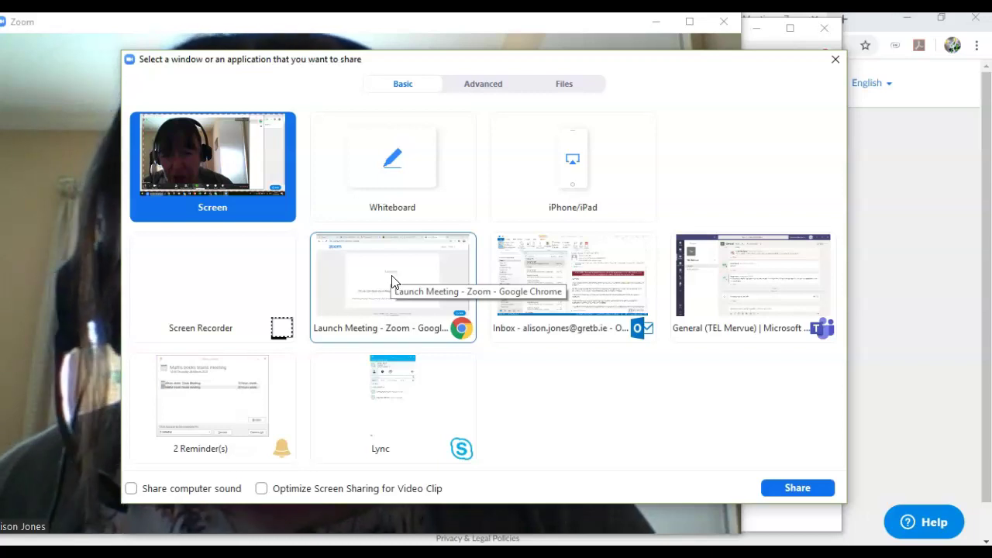
click(388, 362)
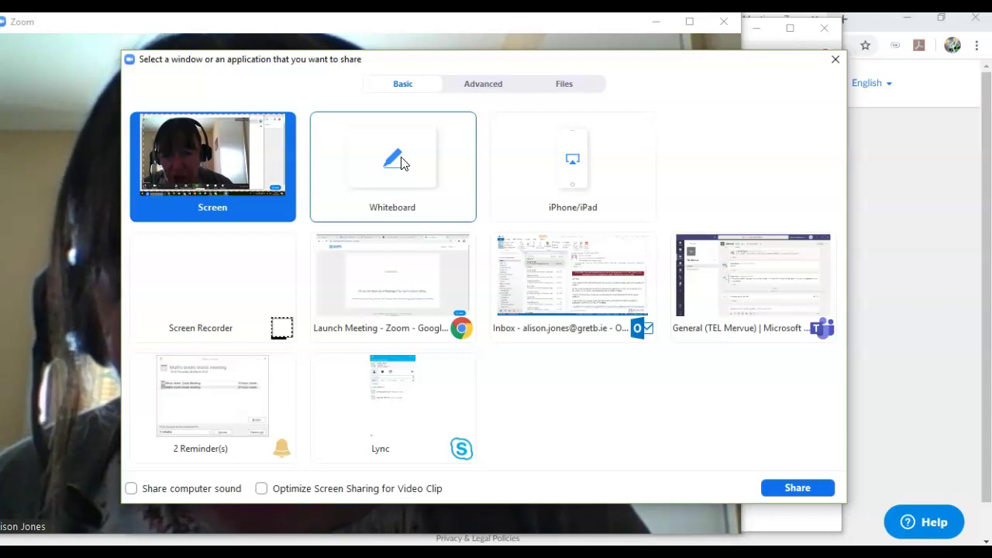
click(641, 338)
mouse_move(662, 537)
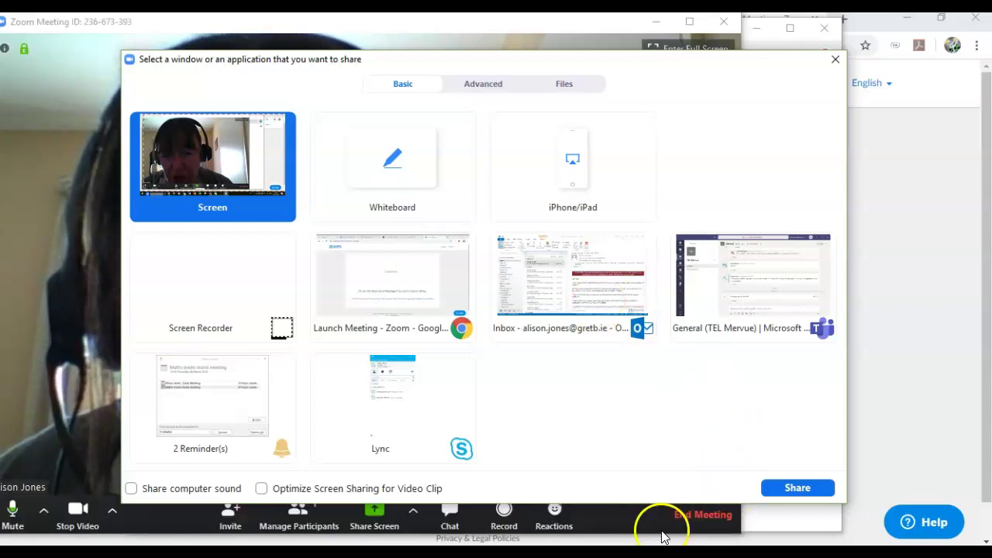
click(634, 518)
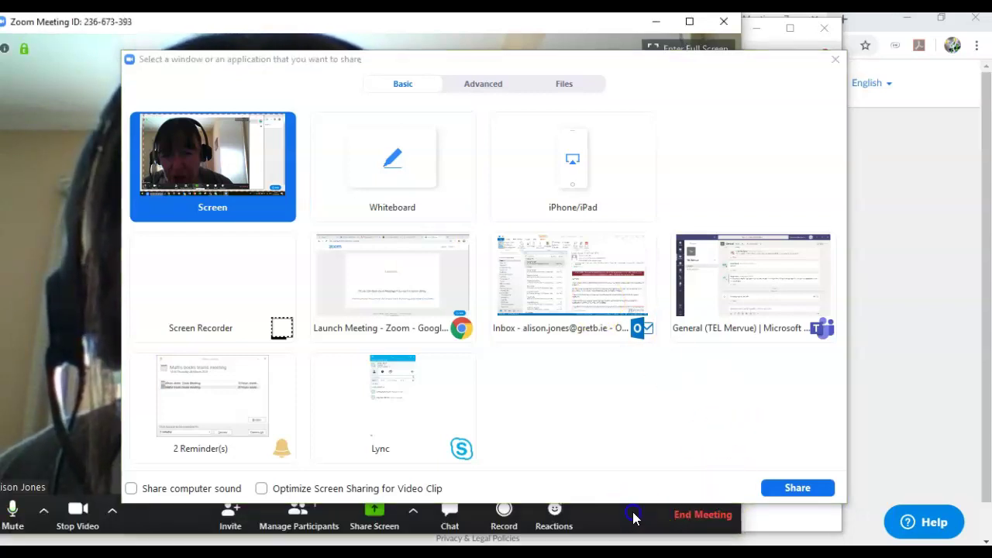
click(835, 59)
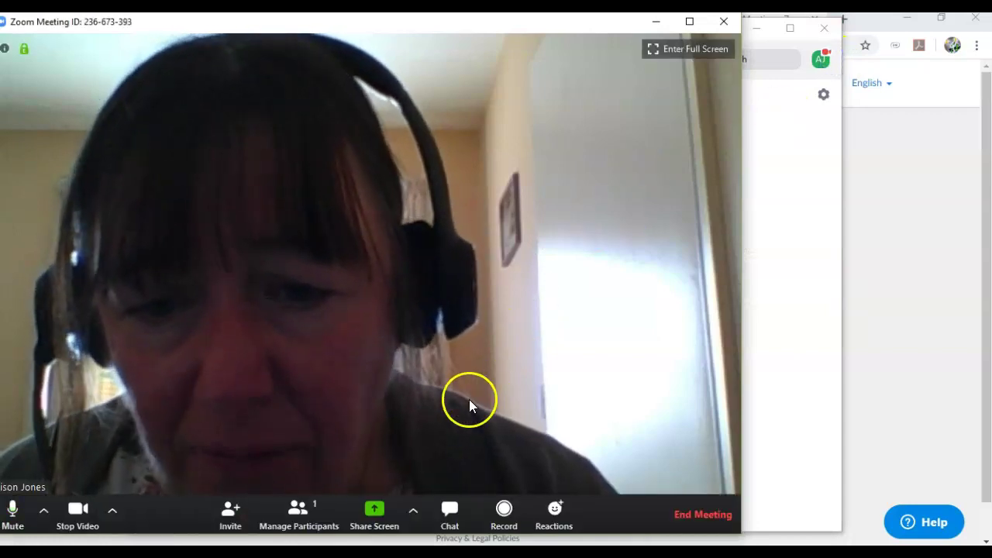
- Send 'Are you there?' to Everyone in the meeting chat
click(450, 510)
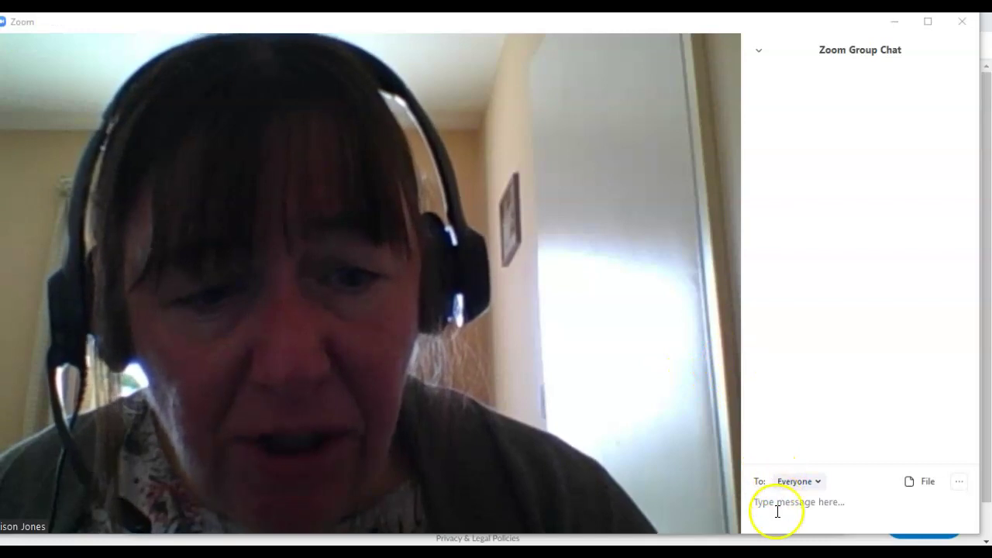
text(Are you there)
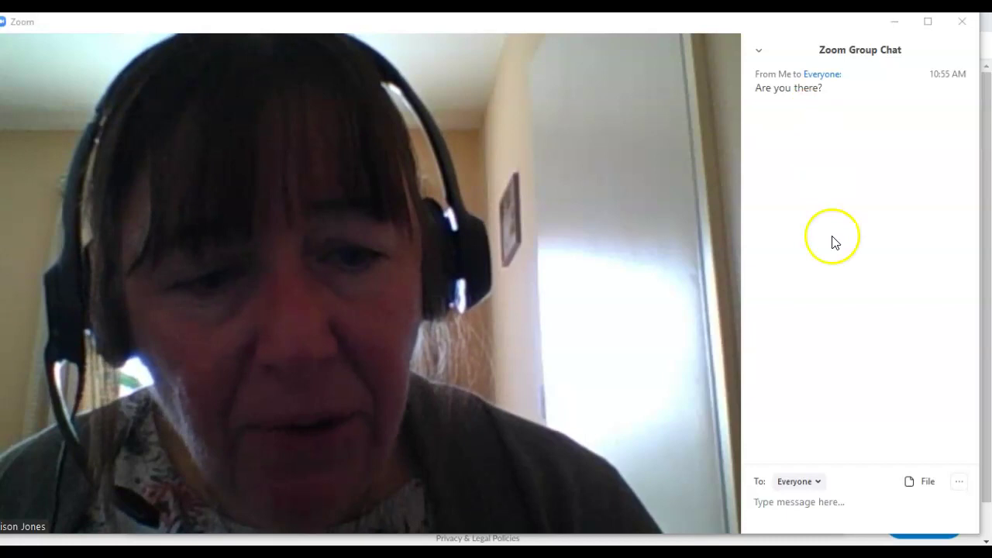
mouse_move(635, 393)
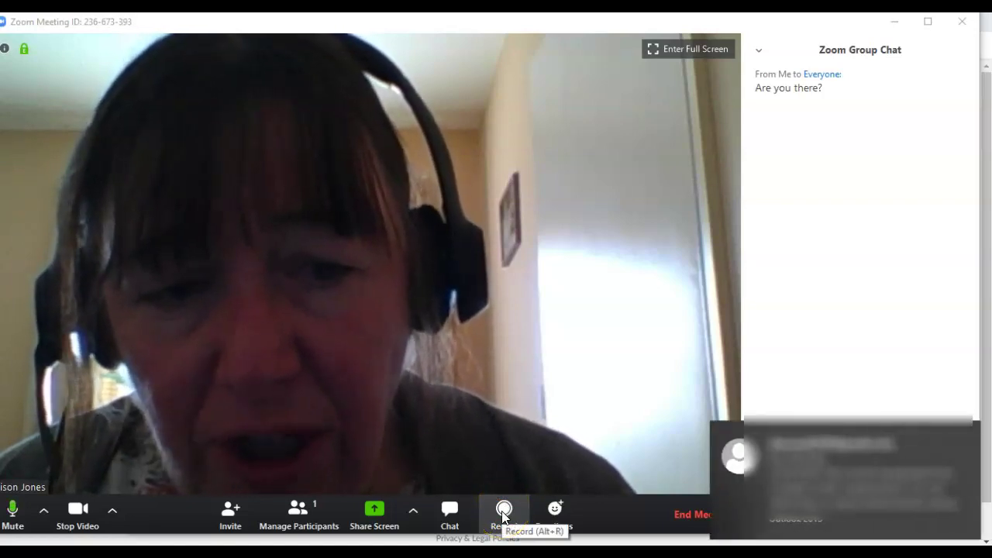
- Dismiss the Outlook notification and send a thumbs-up from the Reactions menu
click(970, 435)
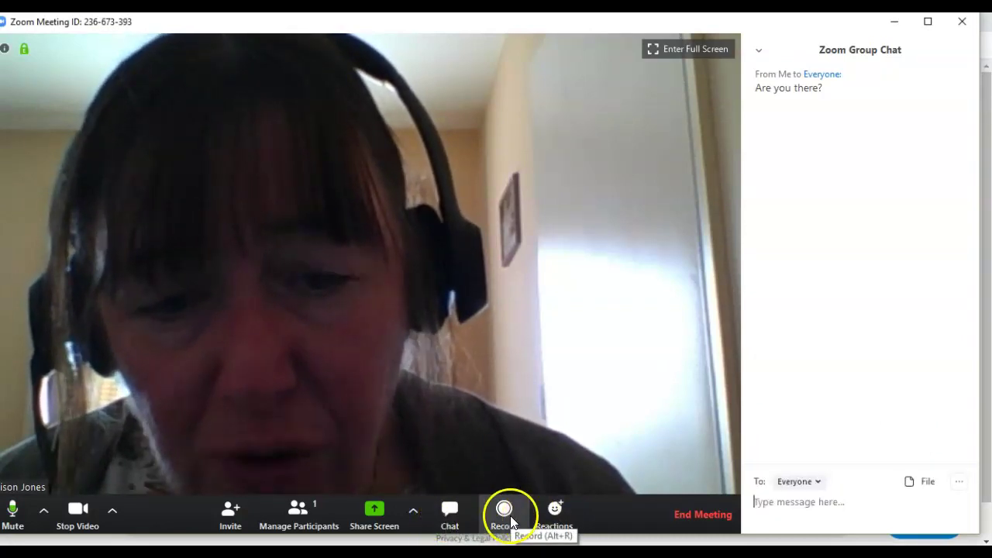
click(554, 509)
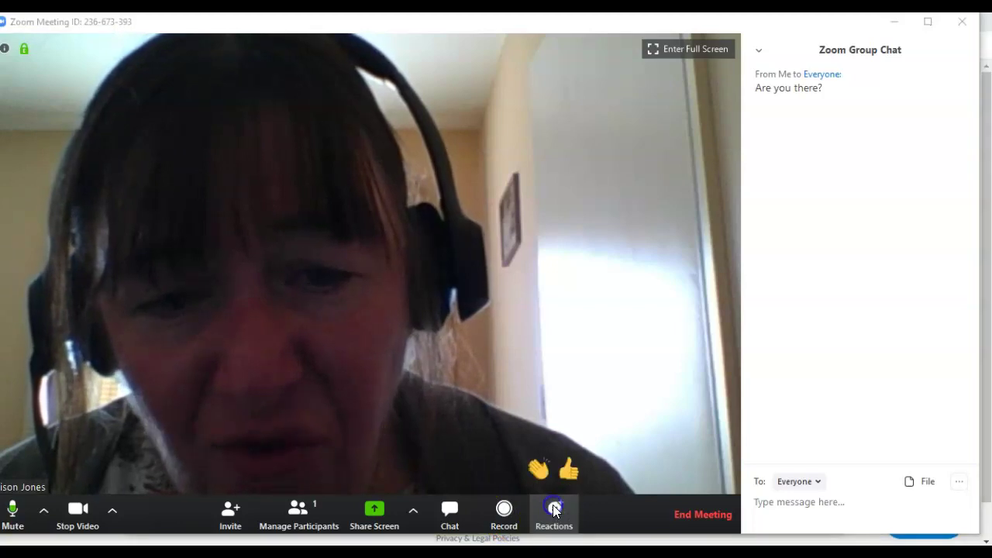
click(568, 470)
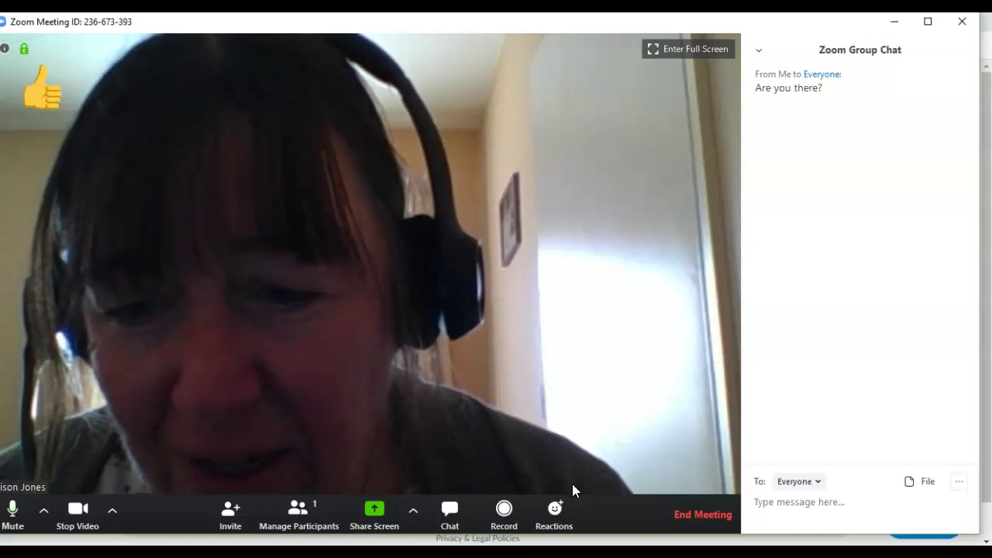
click(559, 489)
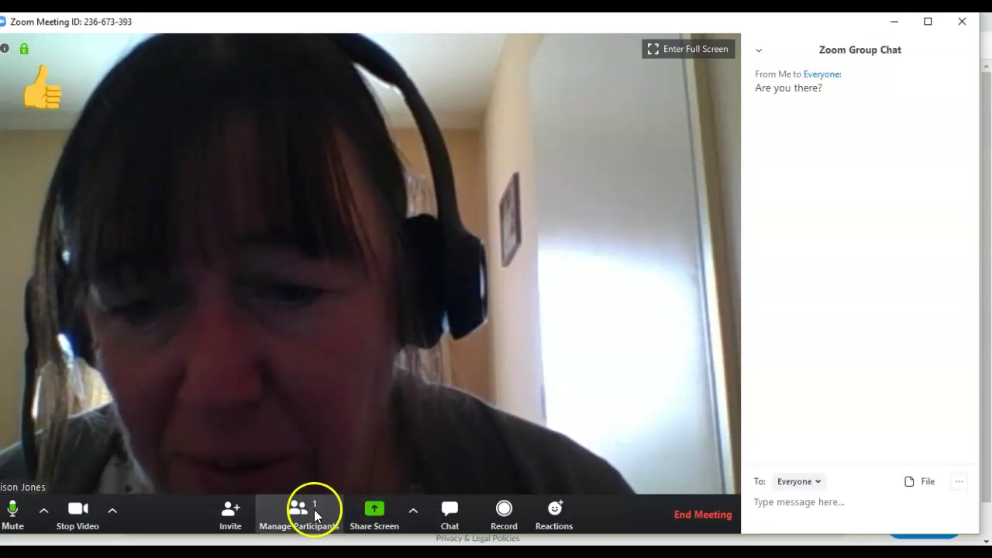
- Select a contact on the Invite window's Contacts tab and send the invitation
click(233, 514)
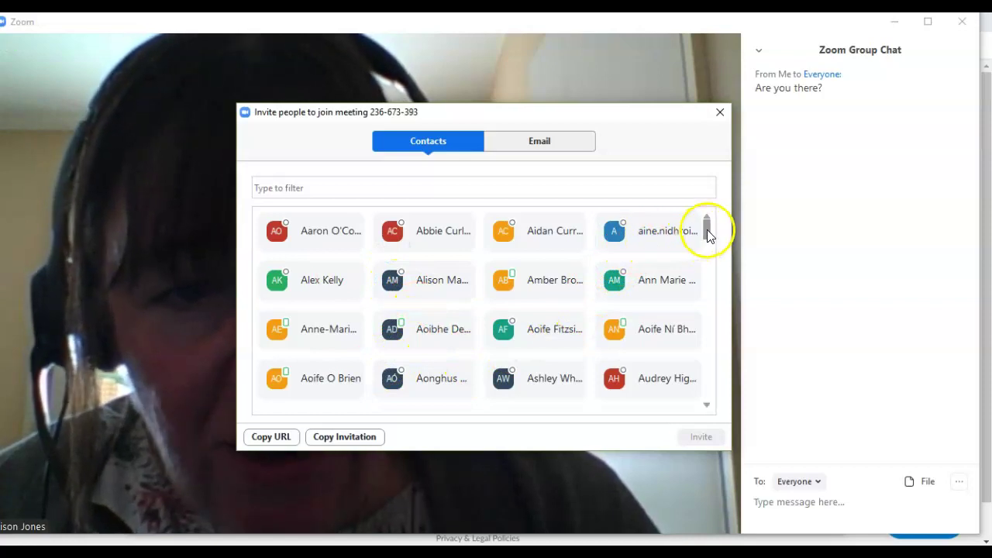
mouse_move(705, 226)
mouse_down()
mouse_move(706, 255)
mouse_move(707, 229)
mouse_up()
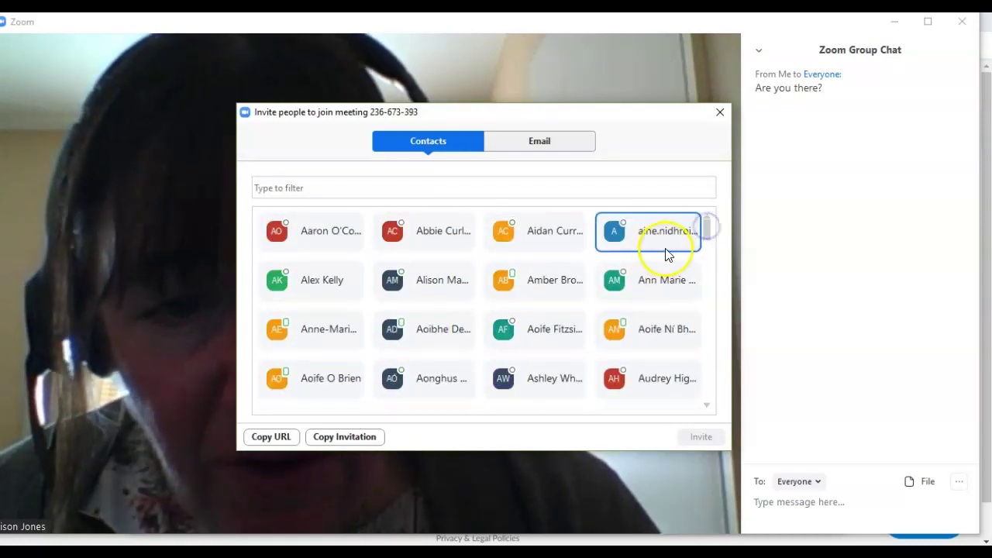
click(547, 341)
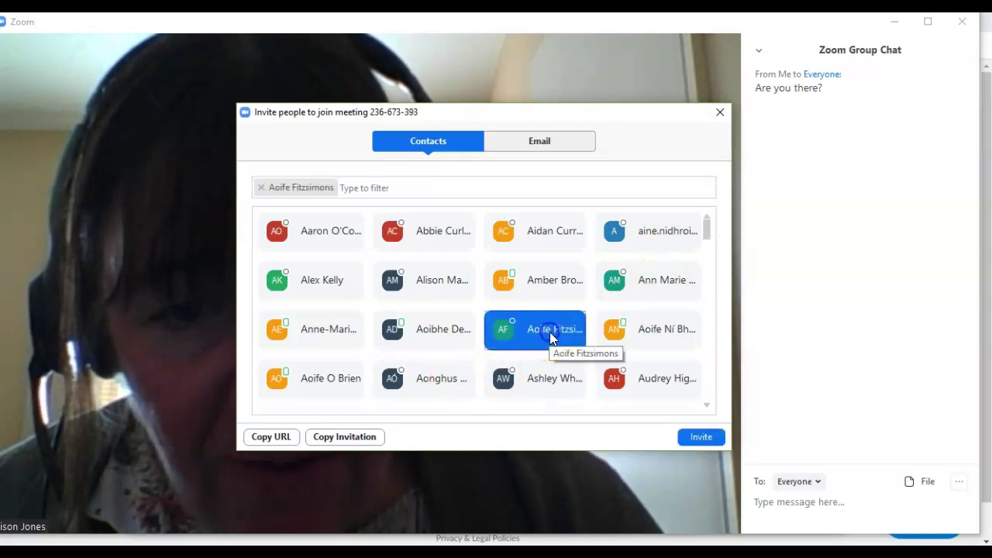
click(700, 438)
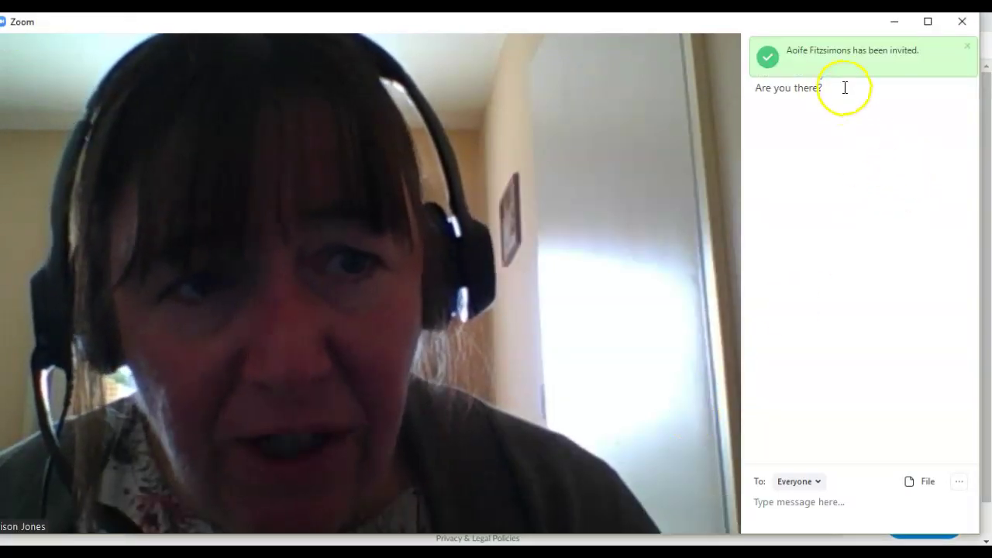
mouse_move(638, 233)
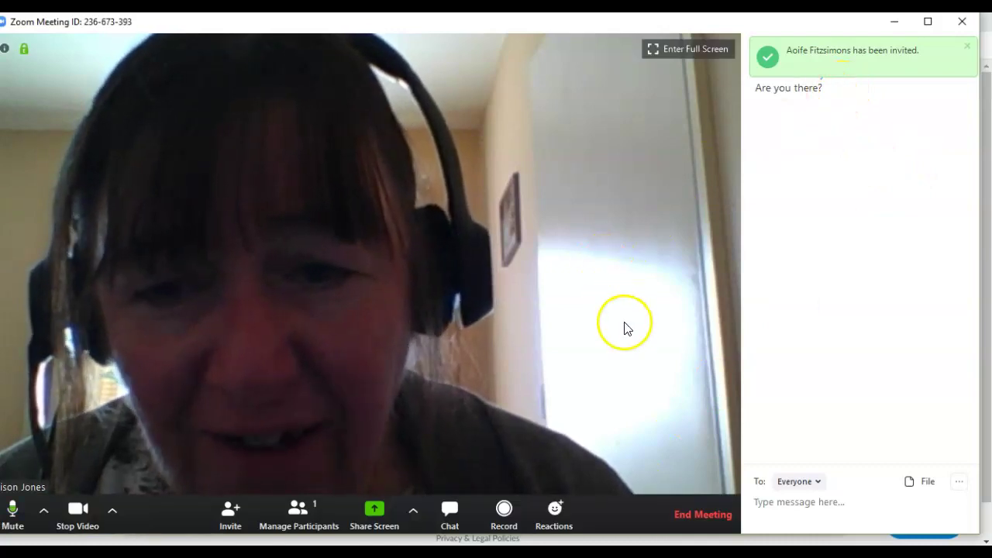